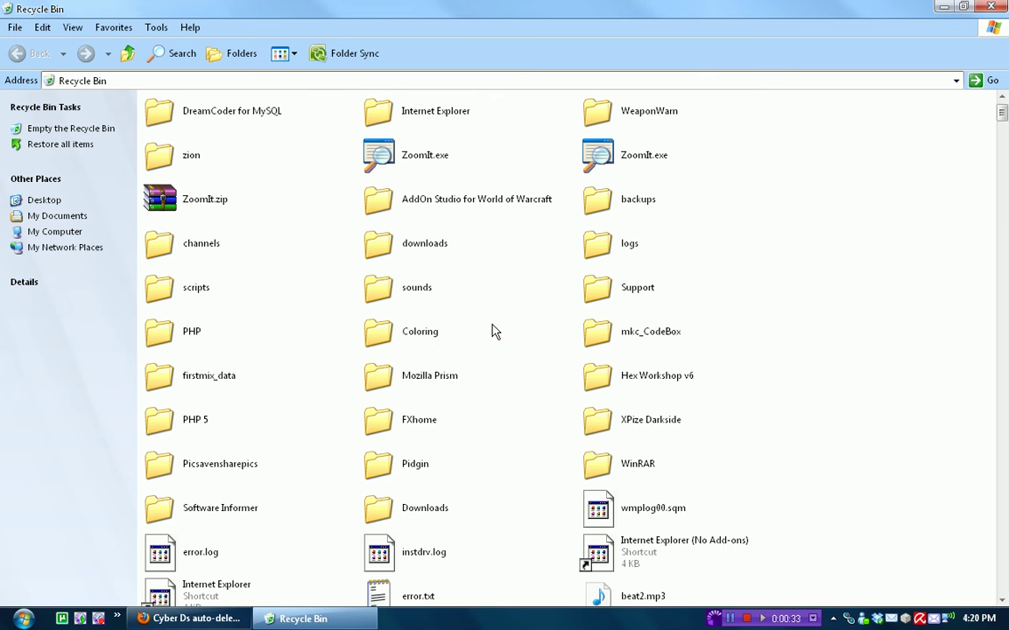
Step: Look over the Recycle Bin contents, then close the Recycle Bin window
scroll(1003, 161, down, 1)
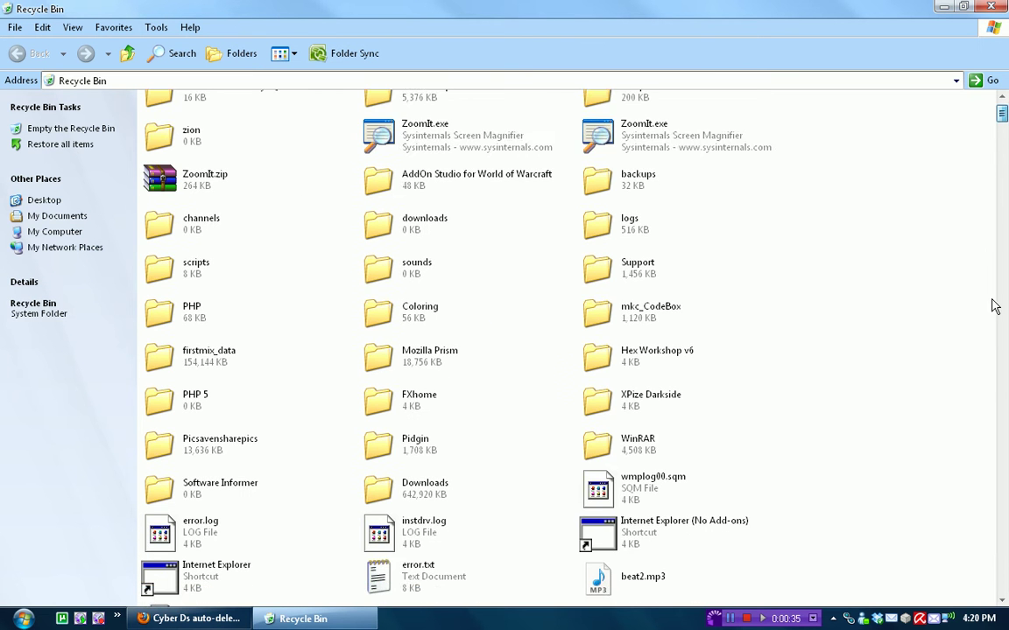
drag(1003, 306, 1003, 534)
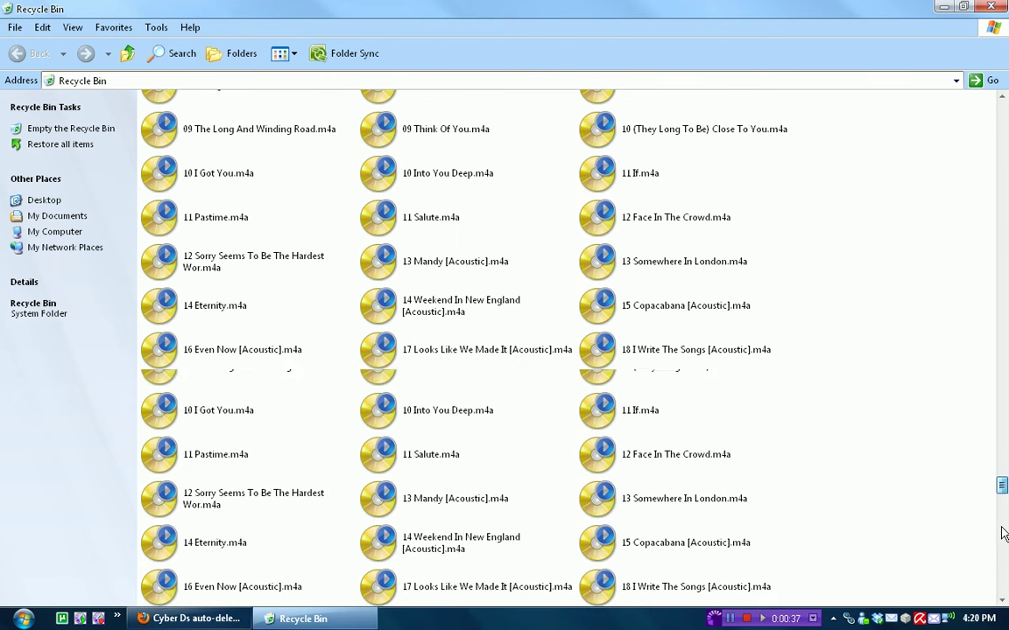
drag(1001, 576, 1002, 567)
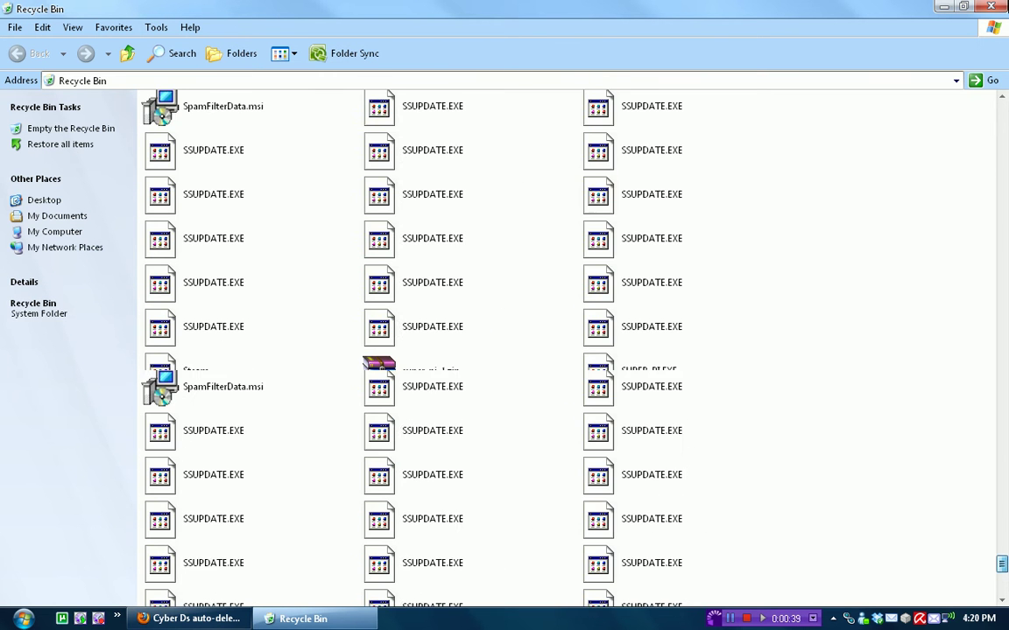
click(993, 7)
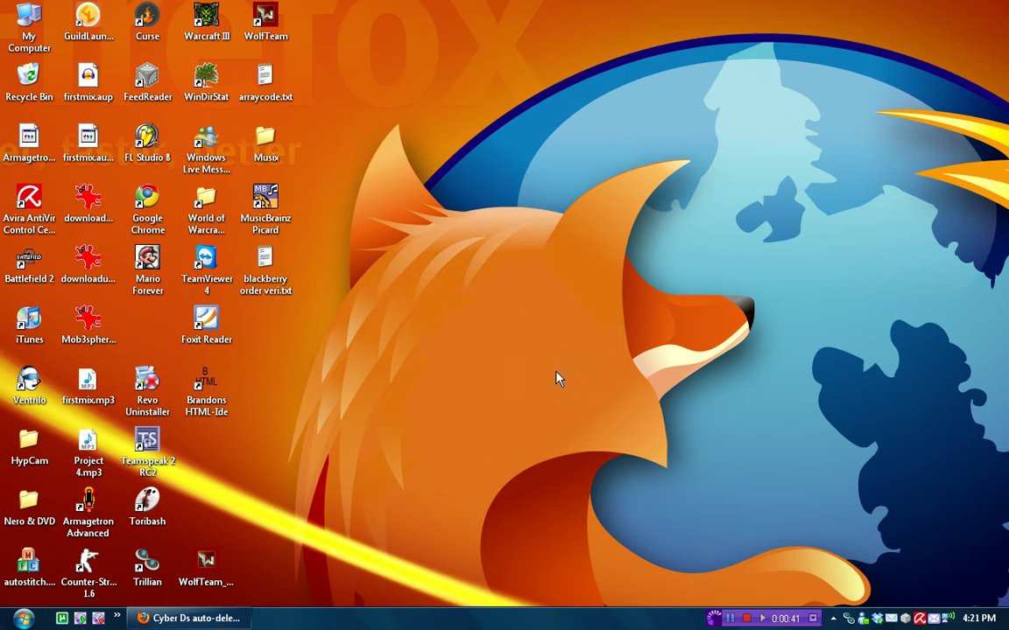
Step: Back in Firefox, open the Cyber-D's Autodelete 2.16 blog post from the Google results and scroll it
click(232, 626)
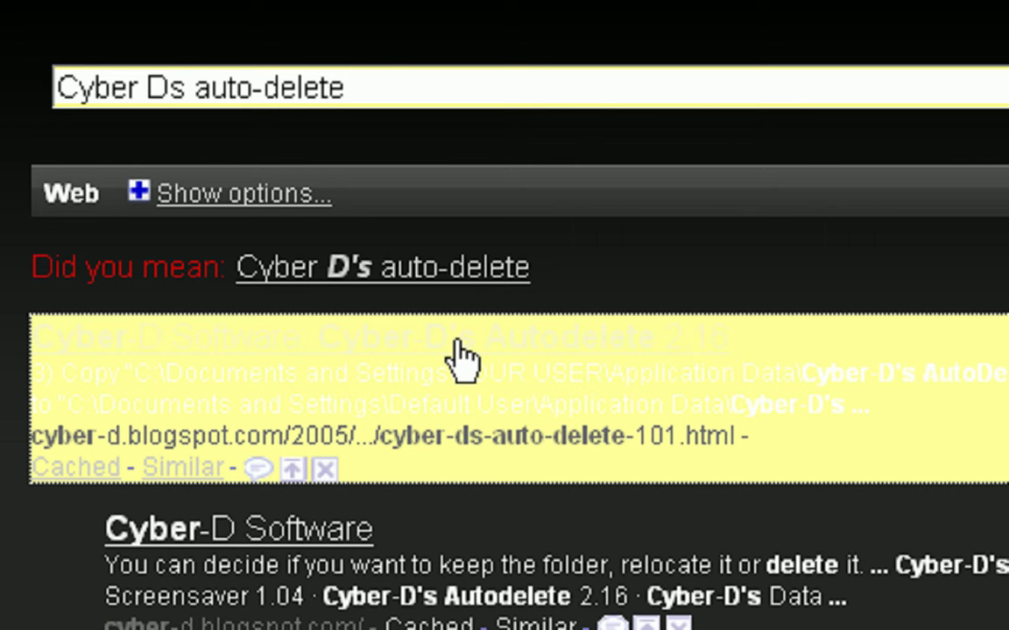
click(462, 356)
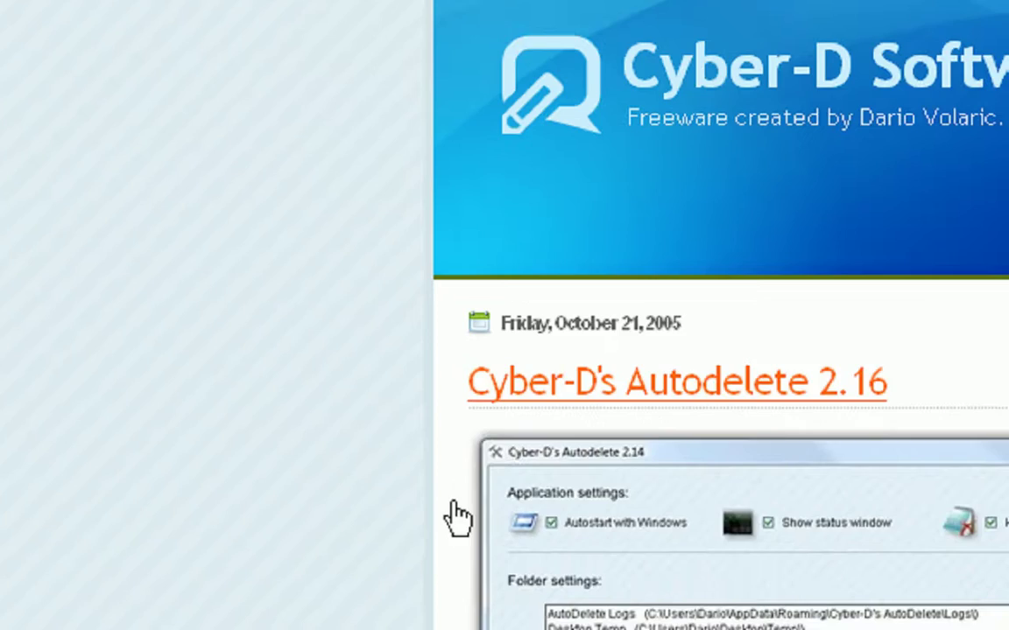
scroll(177, 352, down, 10)
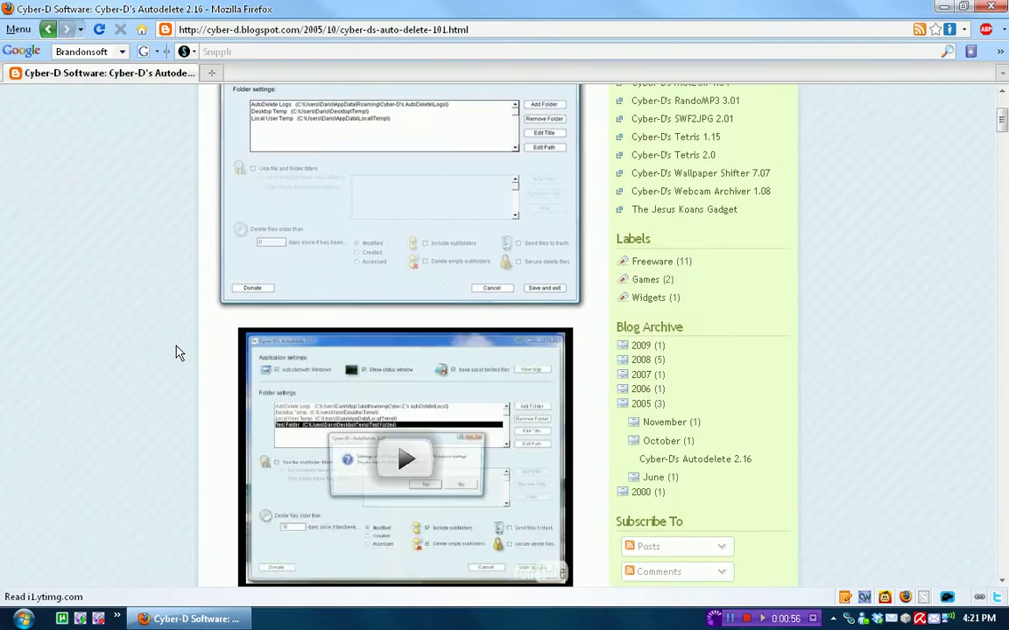
Step: Download autodelete.exe (1.8 MB) from its Box.net page using DownThemAll's dTa OneClick
click(259, 432)
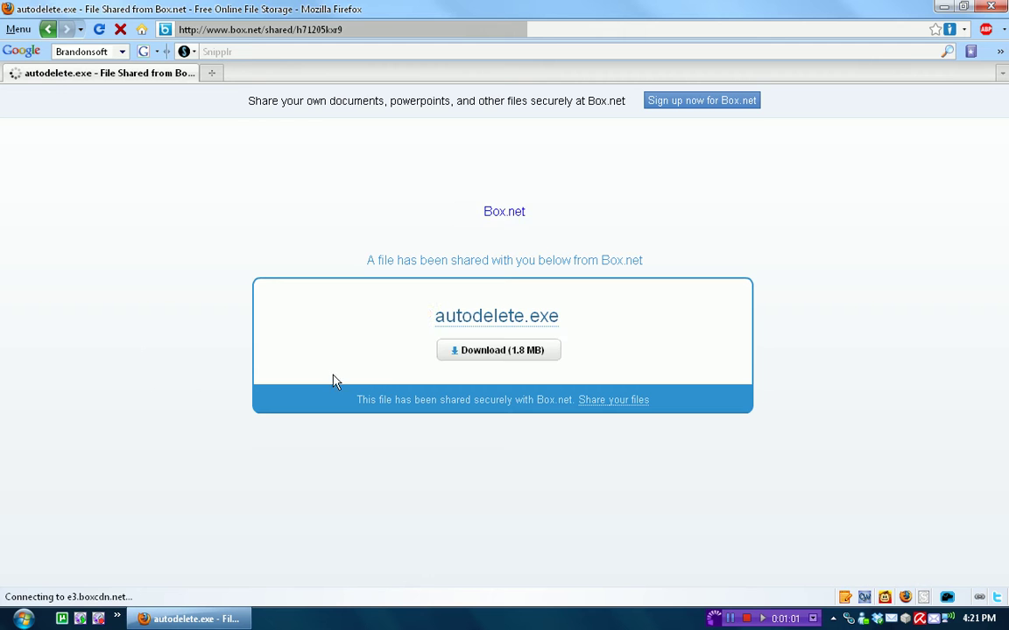
click(484, 355)
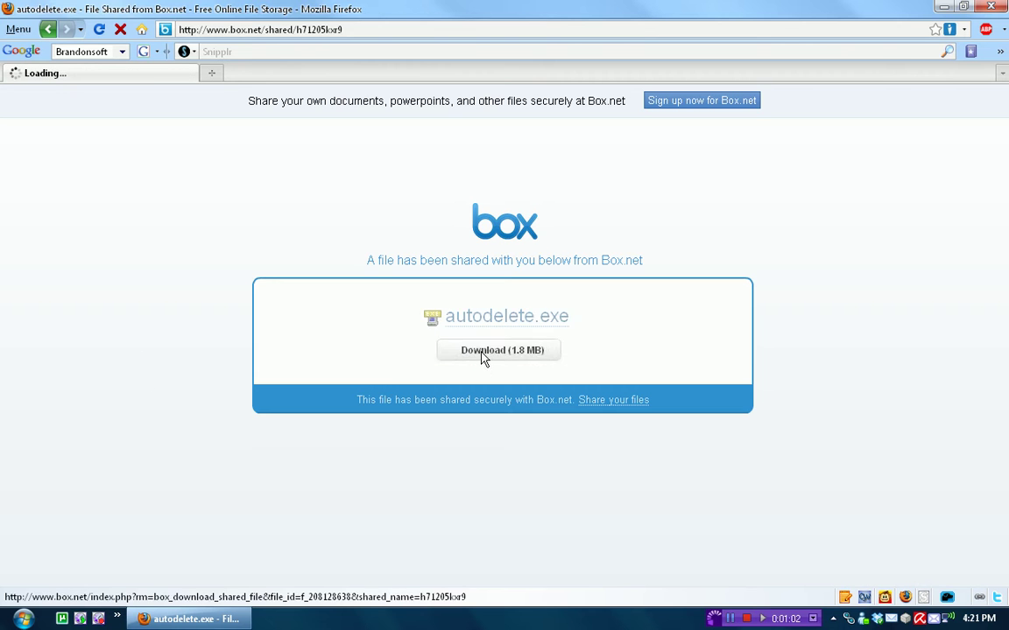
click(713, 472)
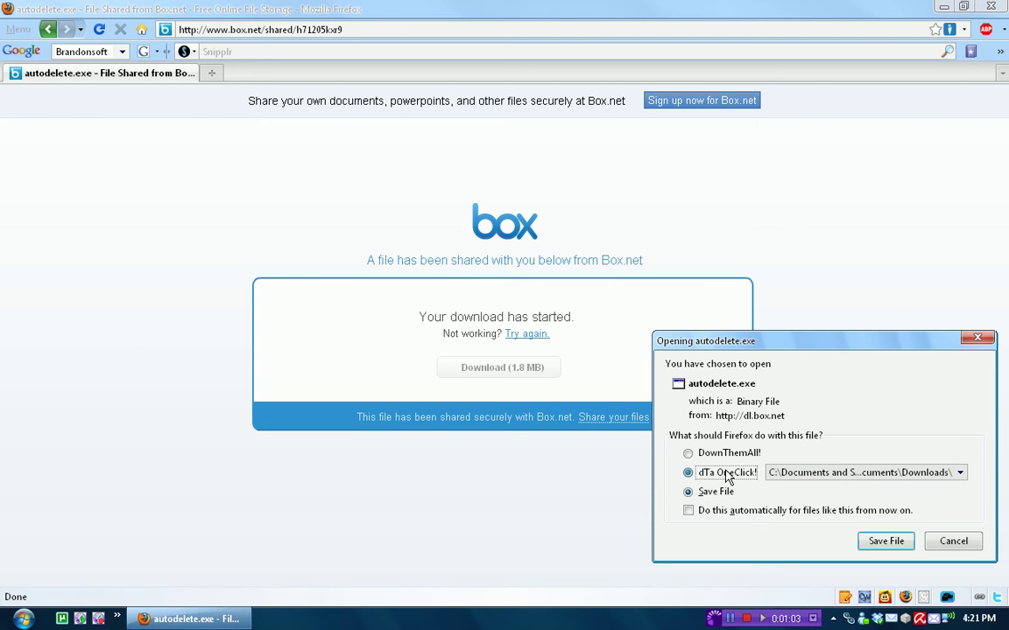
key(Return)
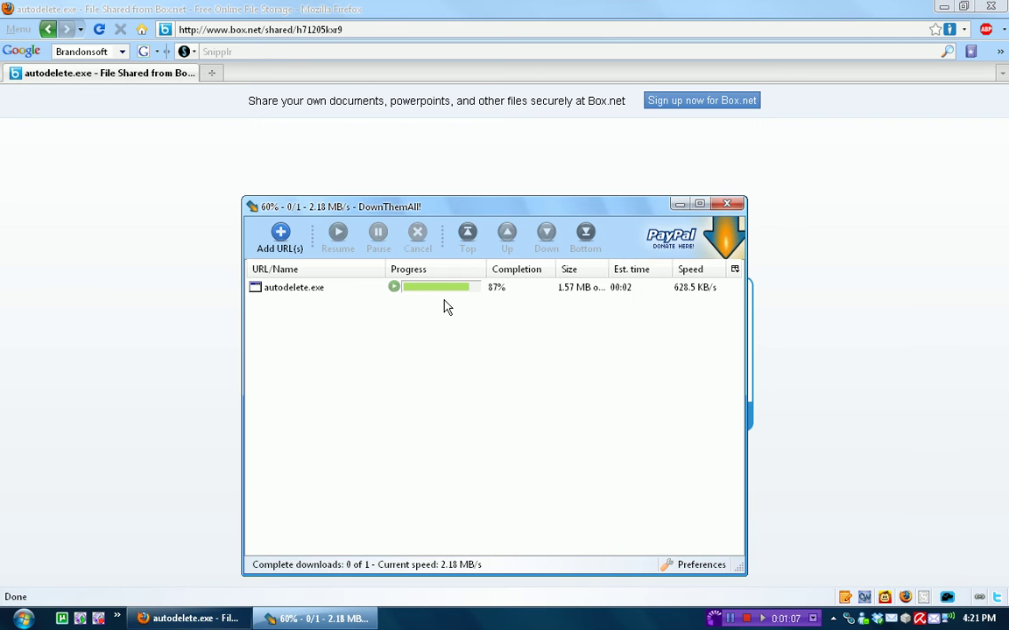
Step: Close DownThemAll and launch Configure under Start > All Programs > Cyber-D's AutoDelete
click(727, 204)
click(23, 619)
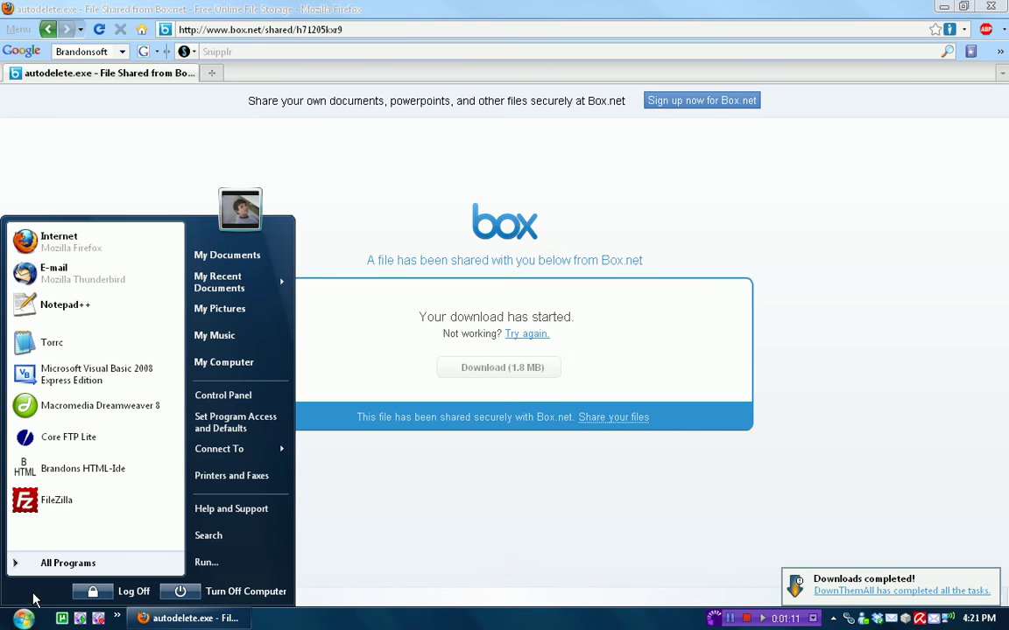
click(54, 568)
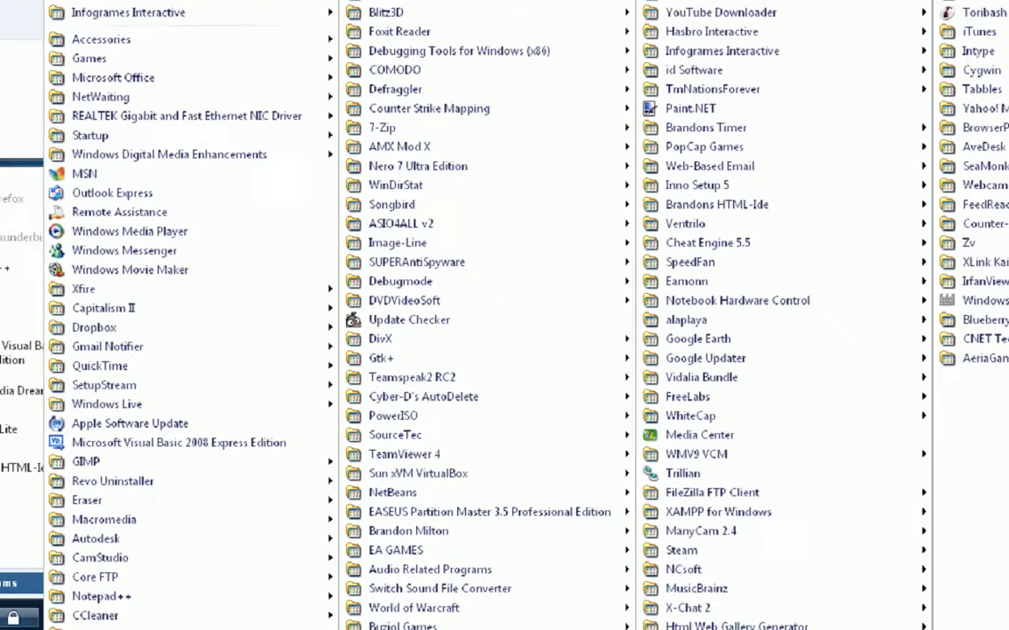
mouse_move(415, 362)
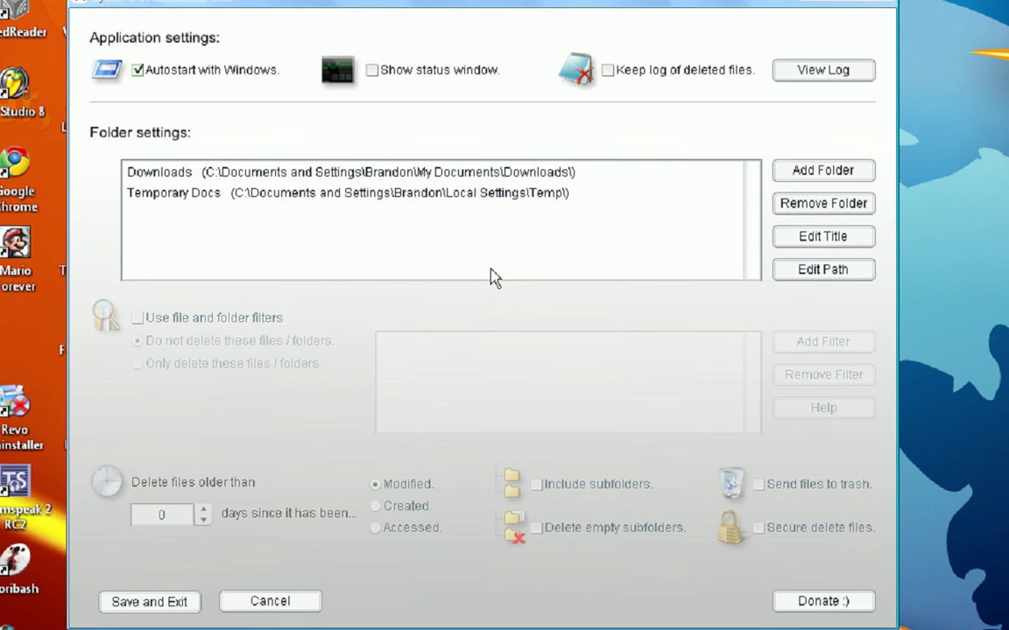
Step: For the Downloads entry, leave Include subfolders and Delete empty subfolders unchecked, keeping 7 days and trash
click(180, 180)
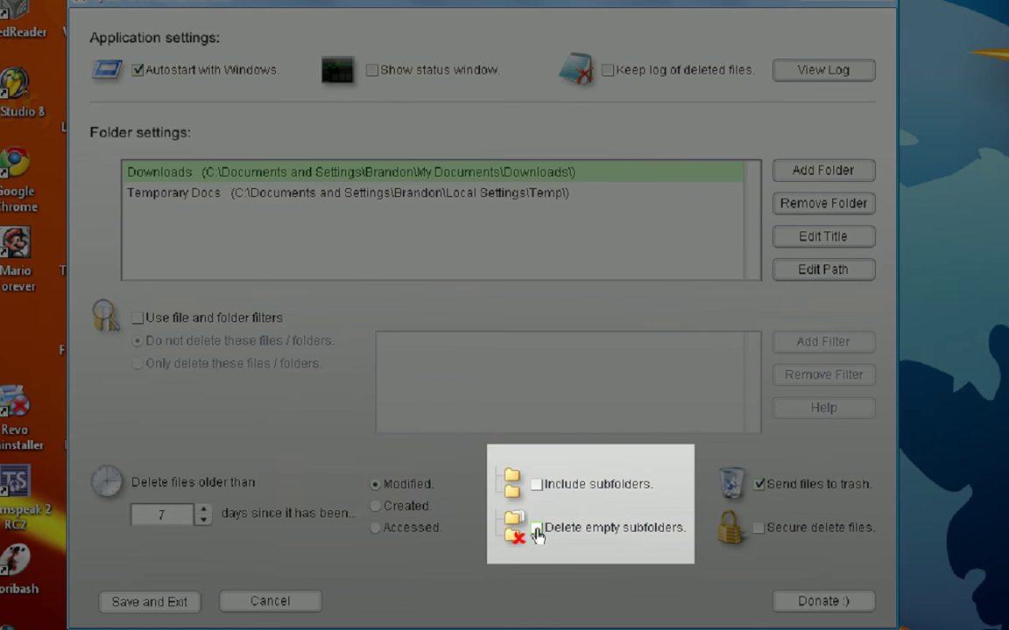
click(535, 484)
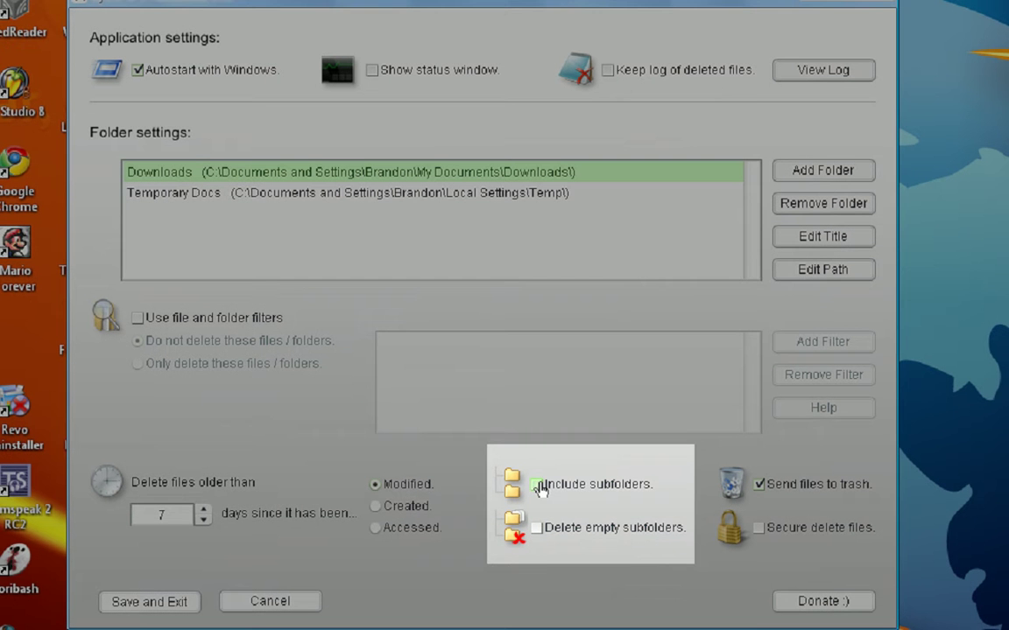
click(538, 530)
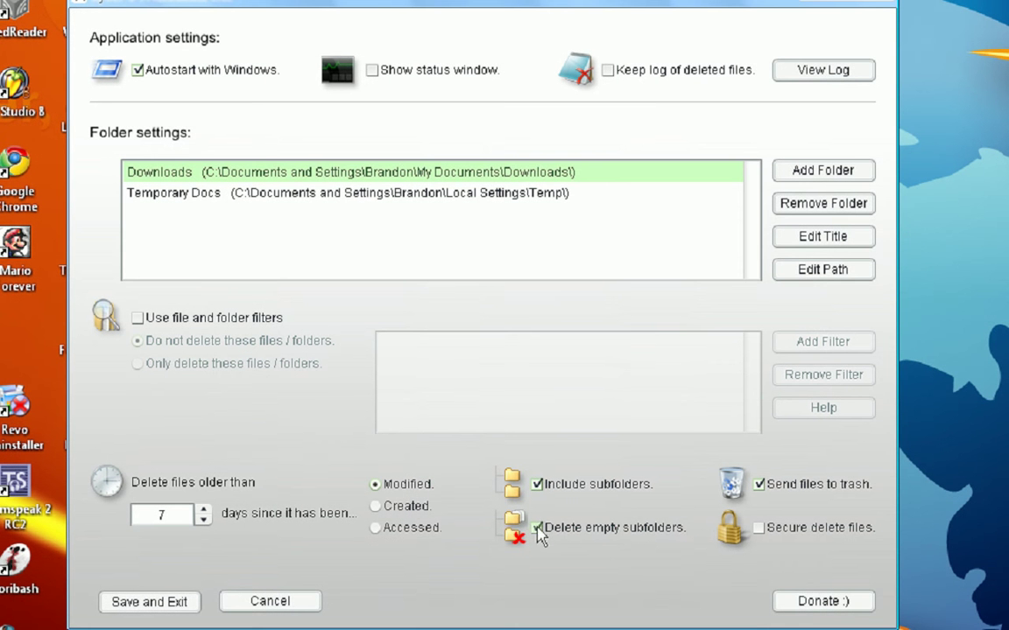
click(536, 528)
click(537, 486)
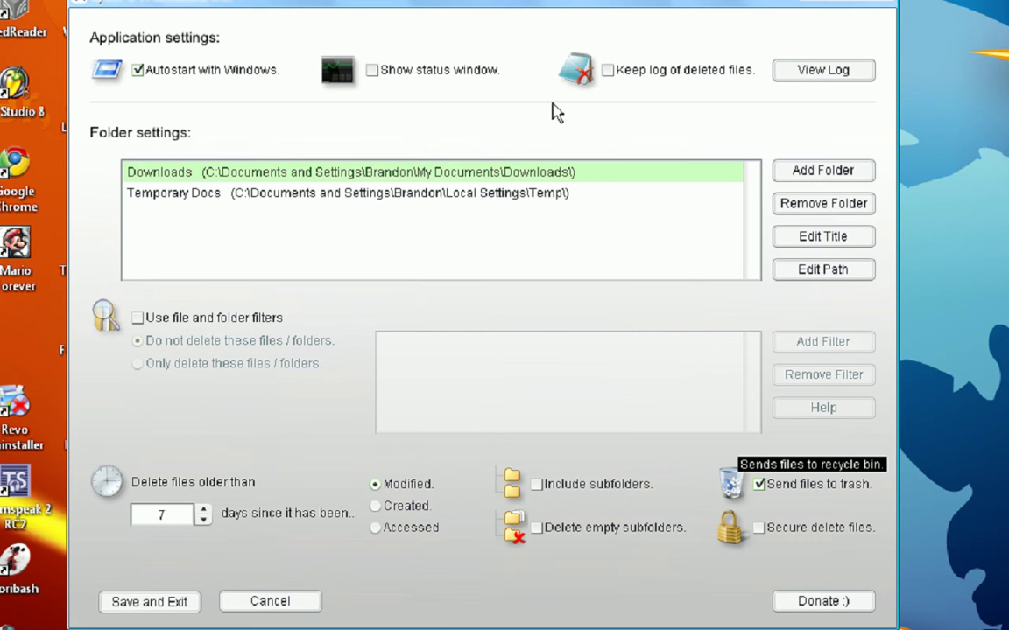
Step: Select the folder entry and store the Autodelete settings with Save and Exit
click(438, 175)
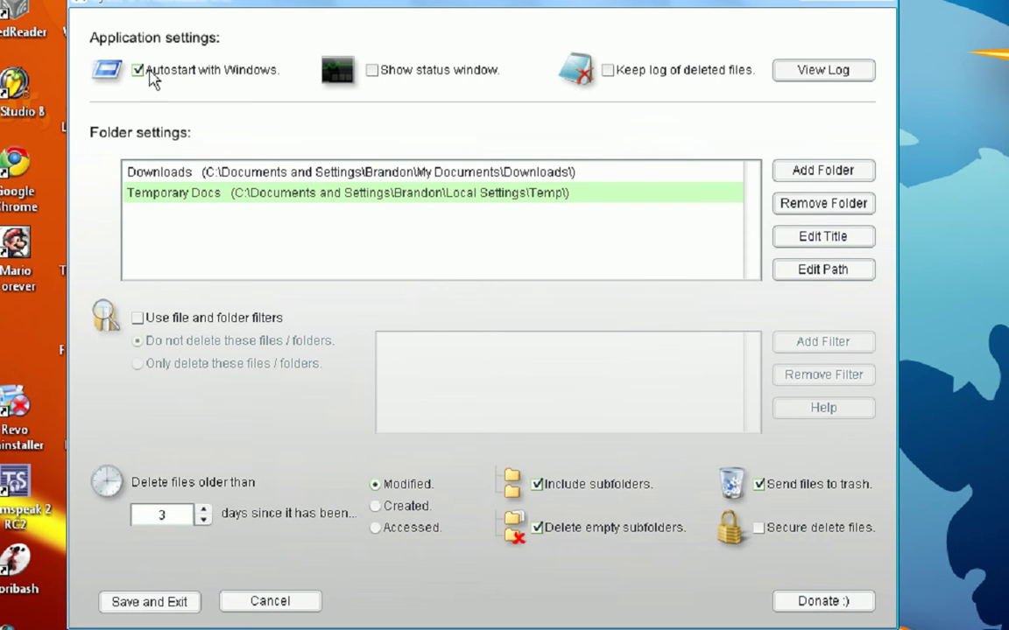
click(166, 604)
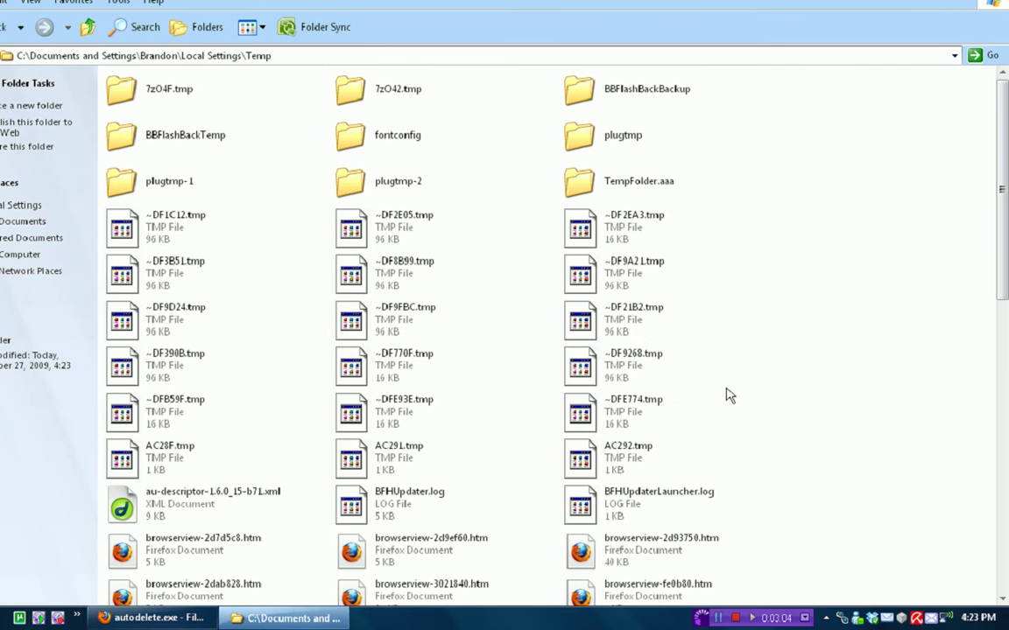
Step: Scroll through the Temp folder's files, then open My Documents from the Start menu
scroll(792, 362, down, 10)
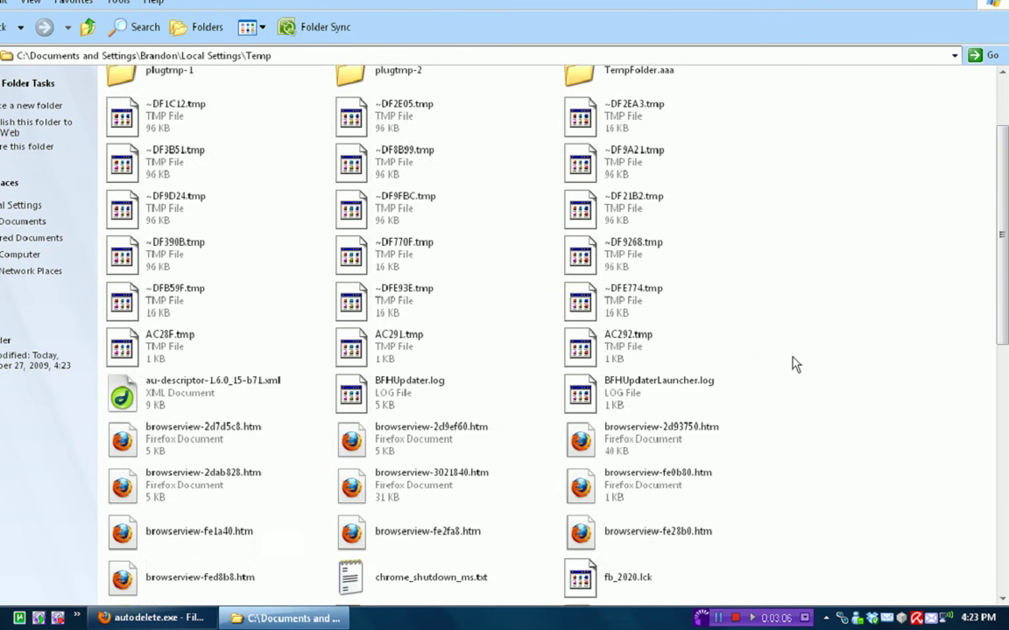
scroll(762, 375, up, 15)
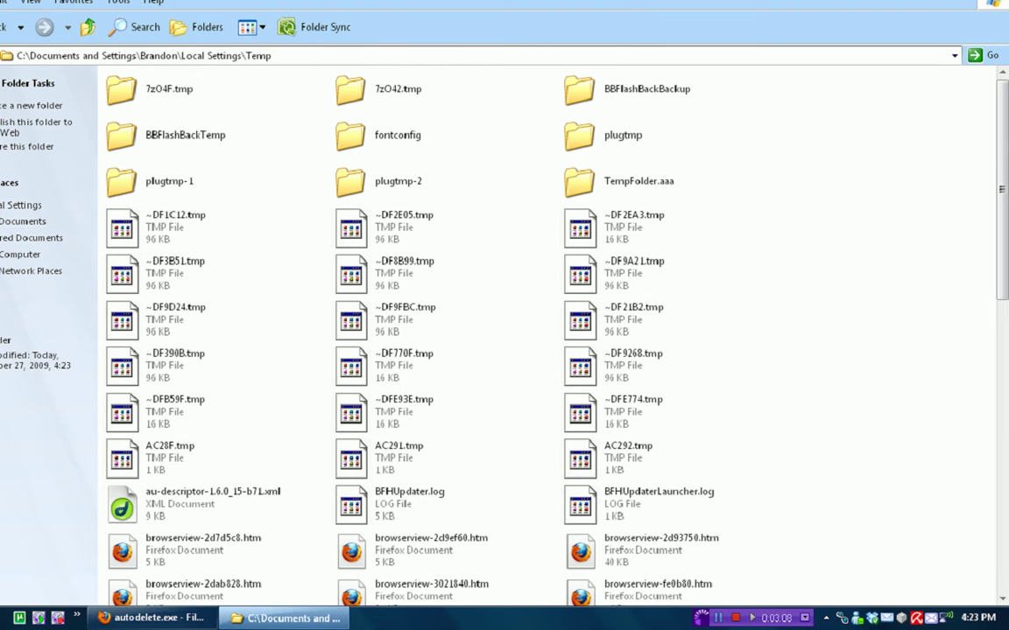
key(super)
click(301, 291)
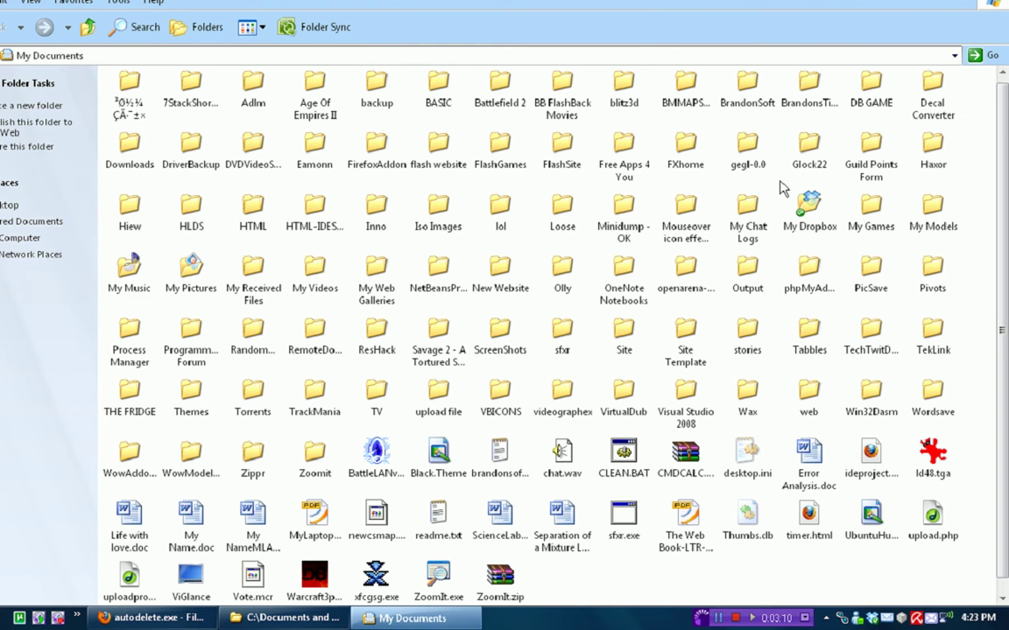
Step: Open Downloads, check npp.5.5.Installer.exe, close that window, and scroll the Temp folder
double_click(129, 147)
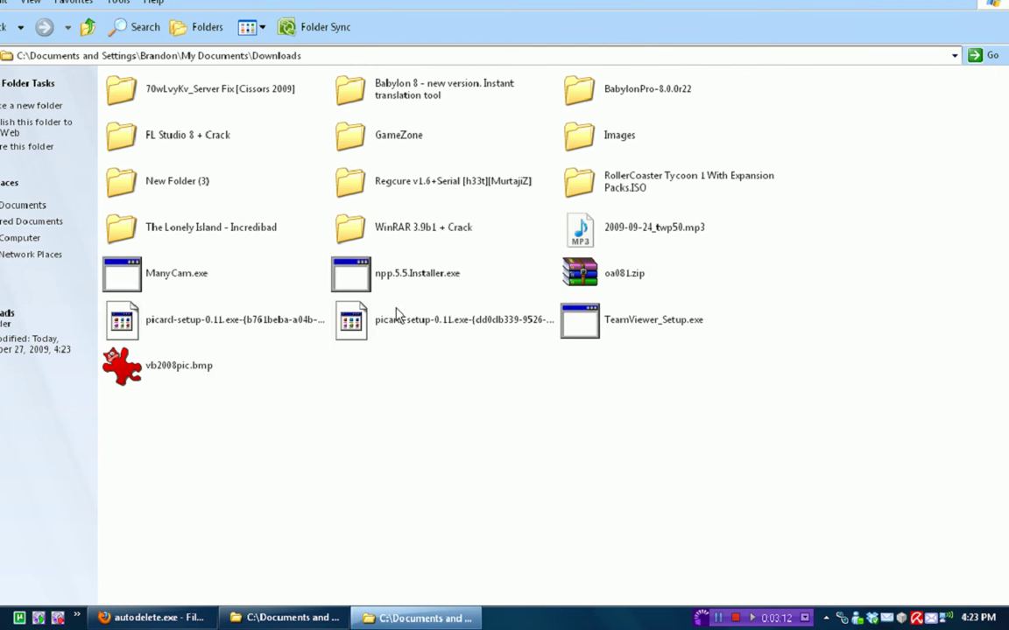
drag(488, 445, 349, 448)
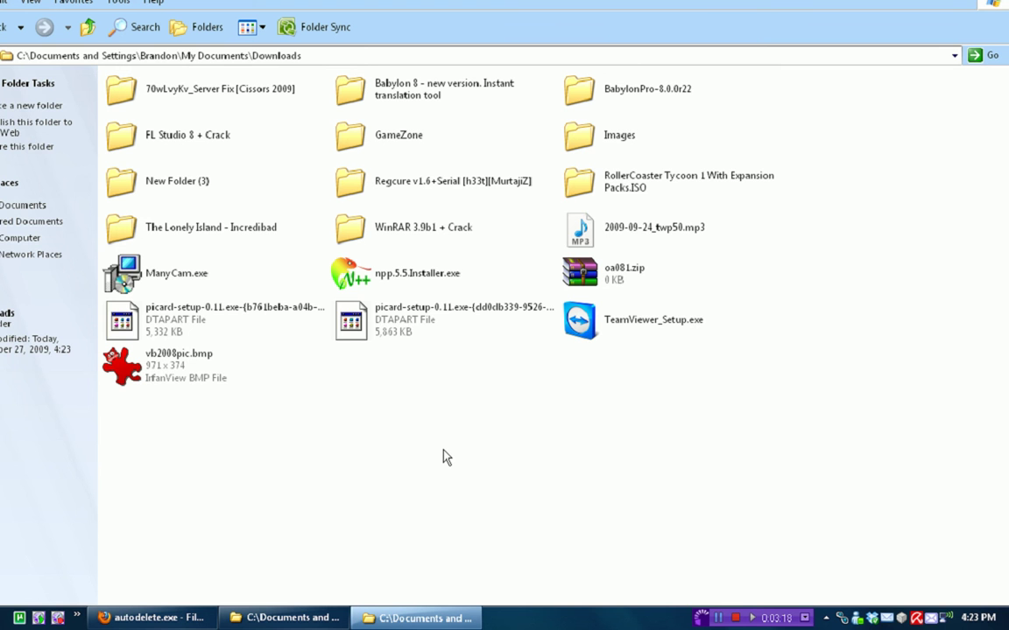
click(363, 287)
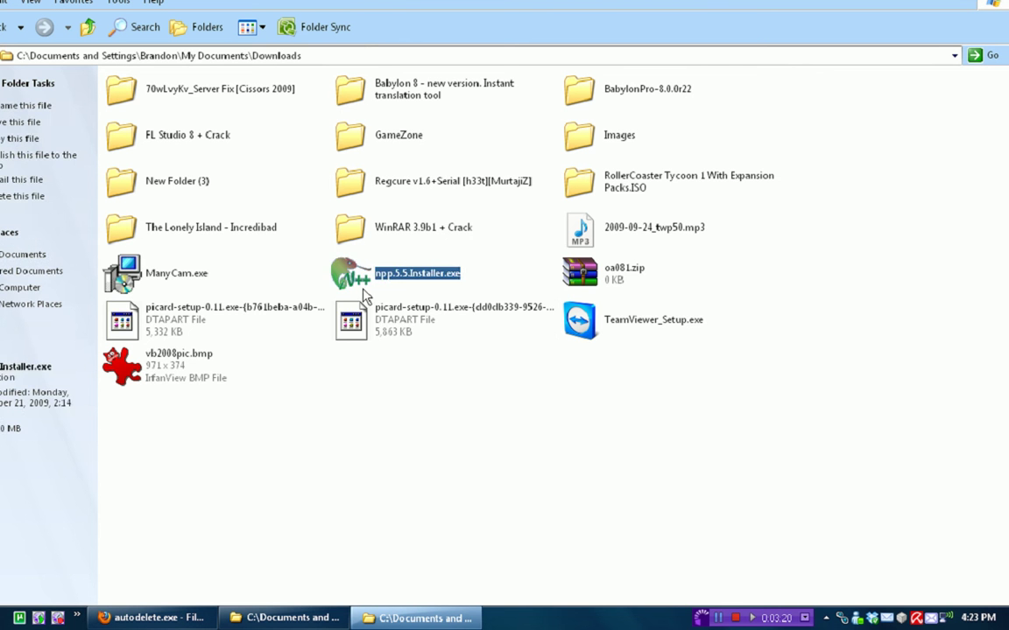
click(453, 460)
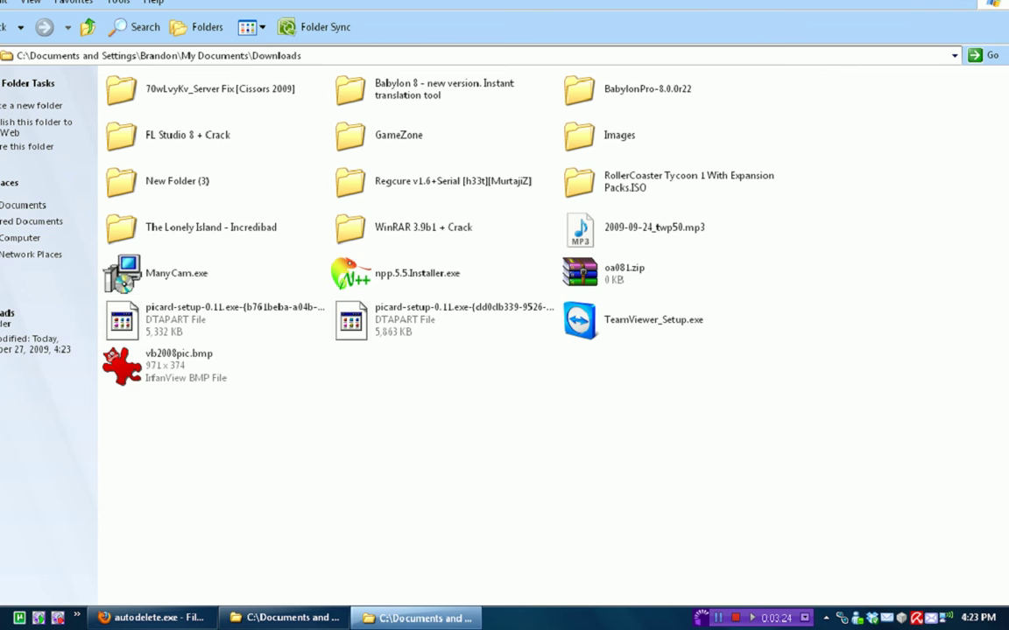
key(alt+F4)
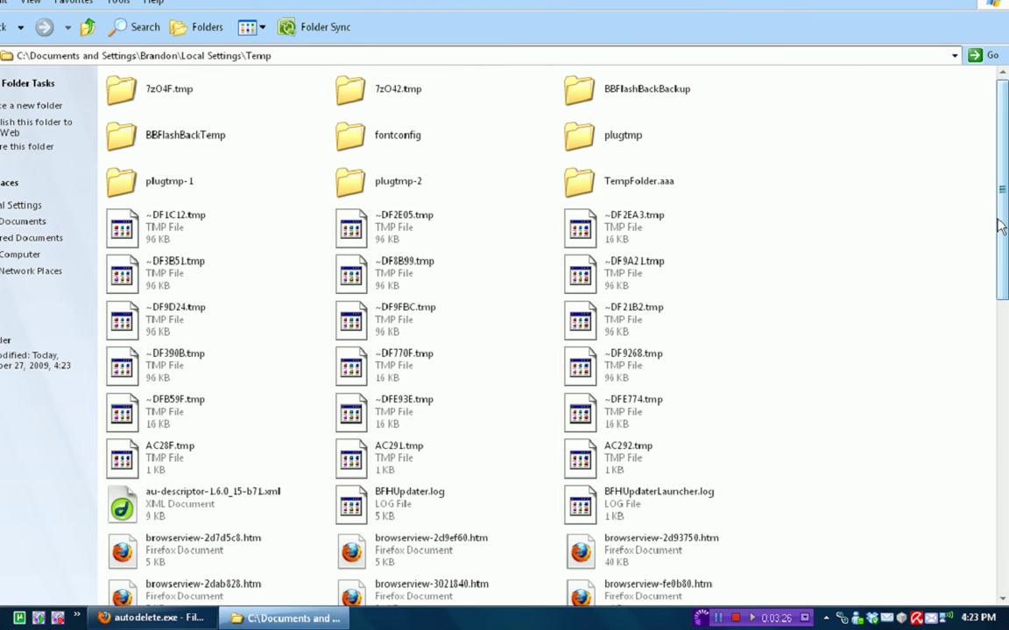
scroll(944, 338, down, 10)
scroll(950, 343, up, 15)
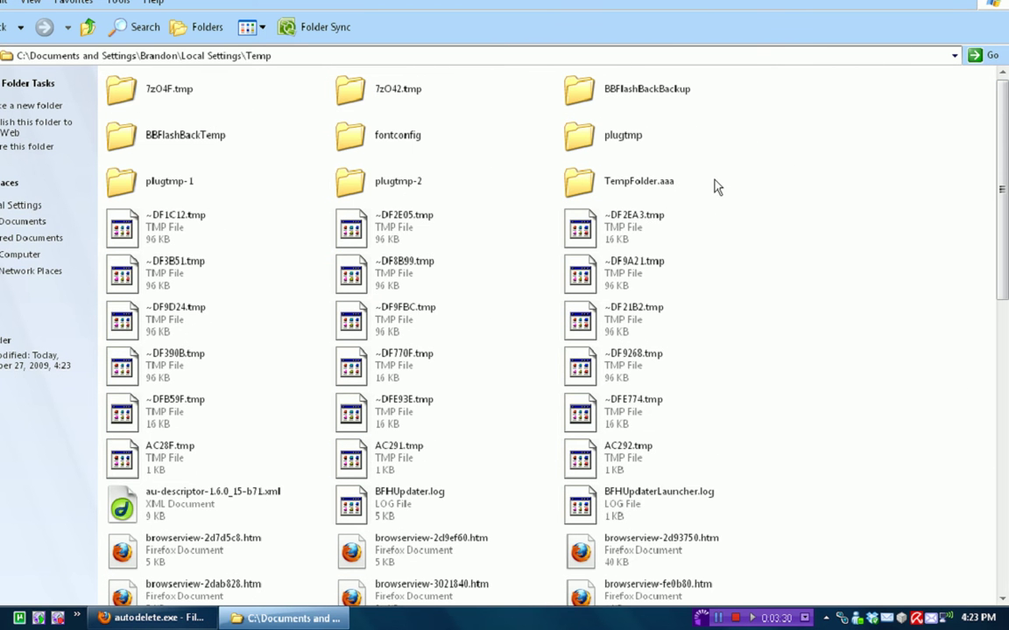
Step: Close the Temp folder window with Alt+F4, leaving only Firefox open
key(alt+F4)
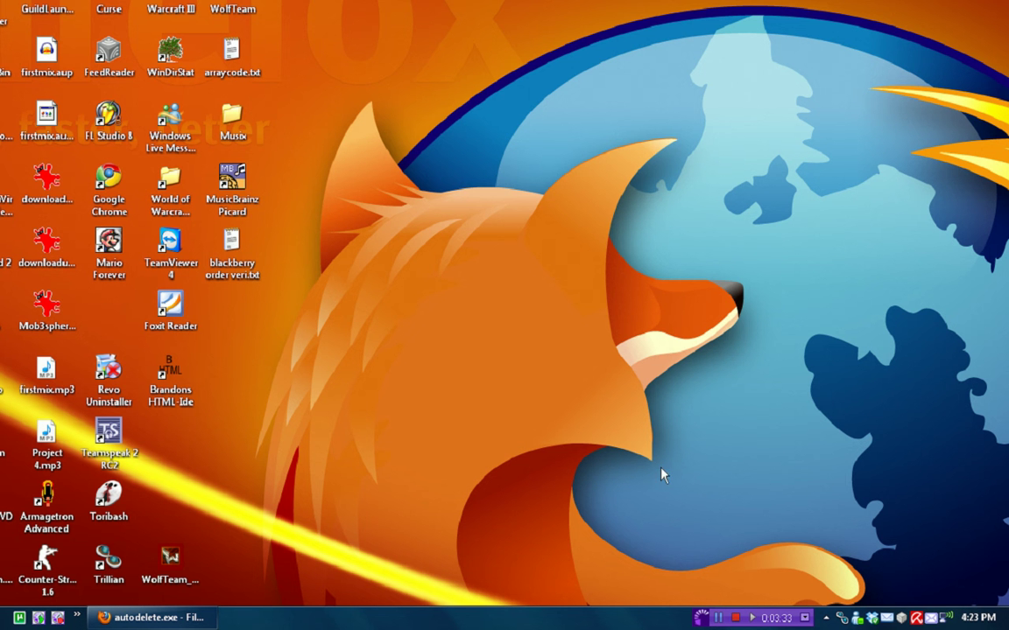